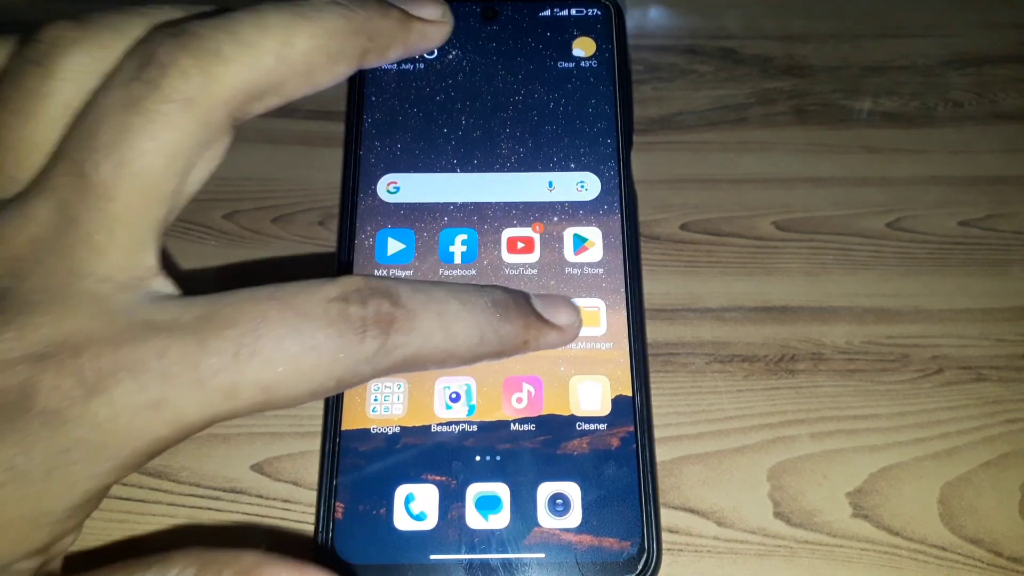
Step: Swipe the home screen left to the app page showing Instagram, Snapchat and Messenger
left_click_drag(526, 312, 376, 312)
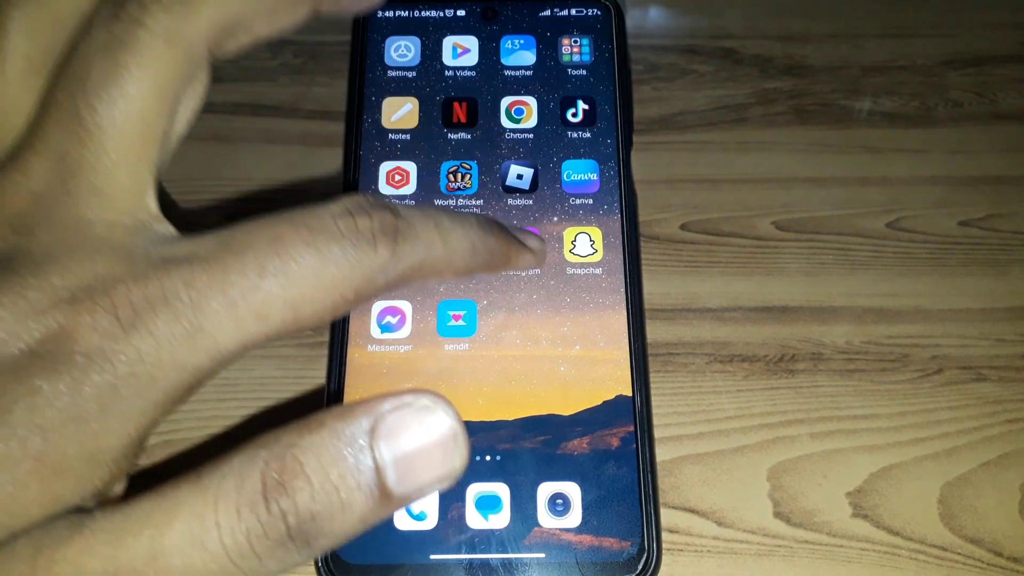
Step: Launch Instagram, try the + create button twice, then close the story camera to the feed
left_click(520, 248)
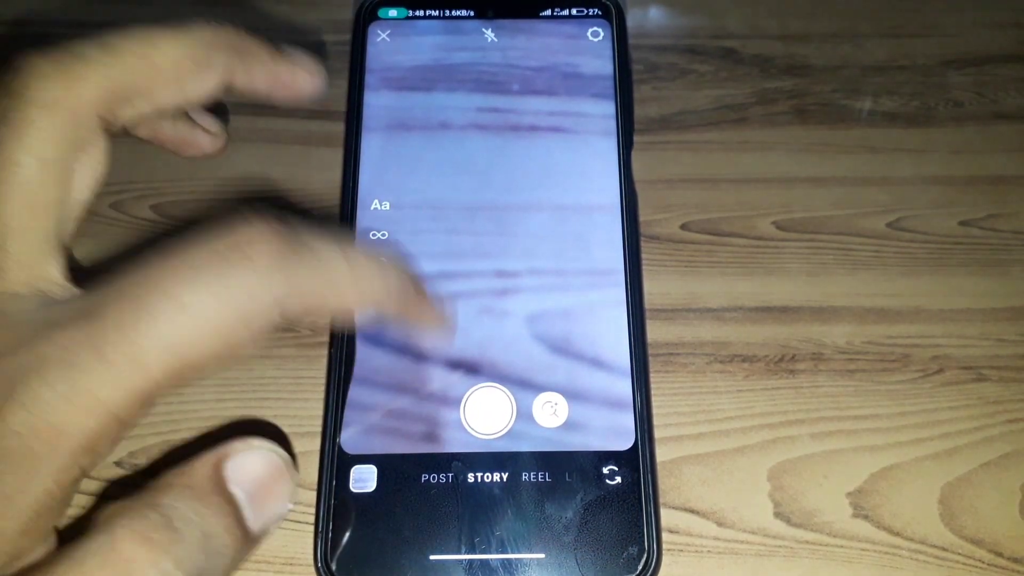
left_click(383, 36)
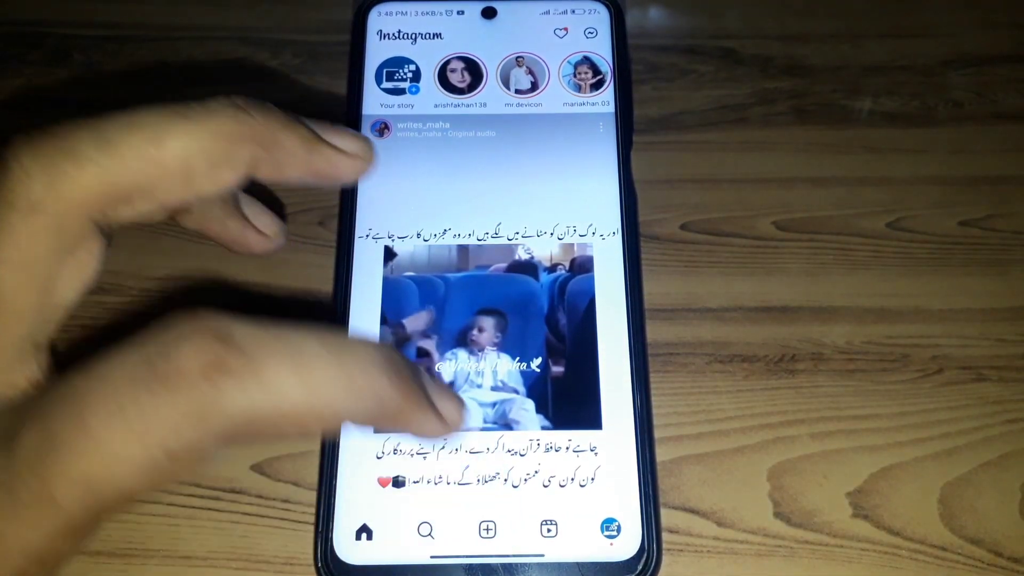
left_click(488, 529)
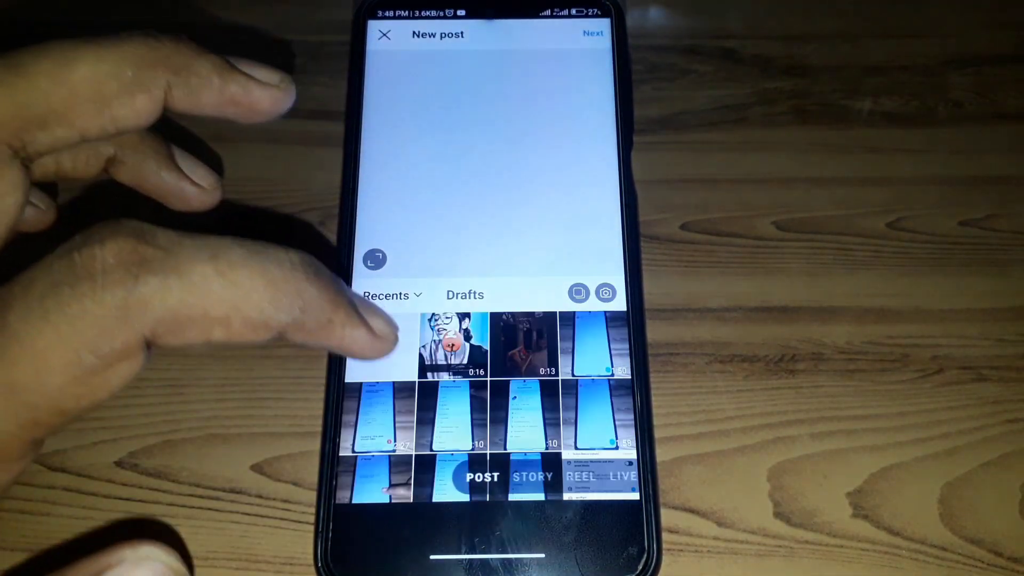
left_click(532, 478)
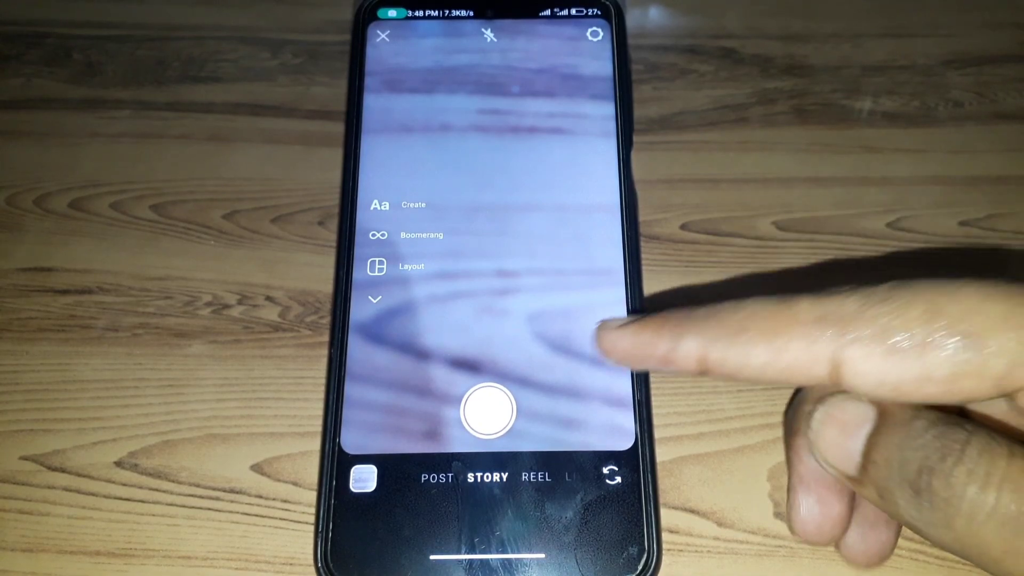
left_click(383, 36)
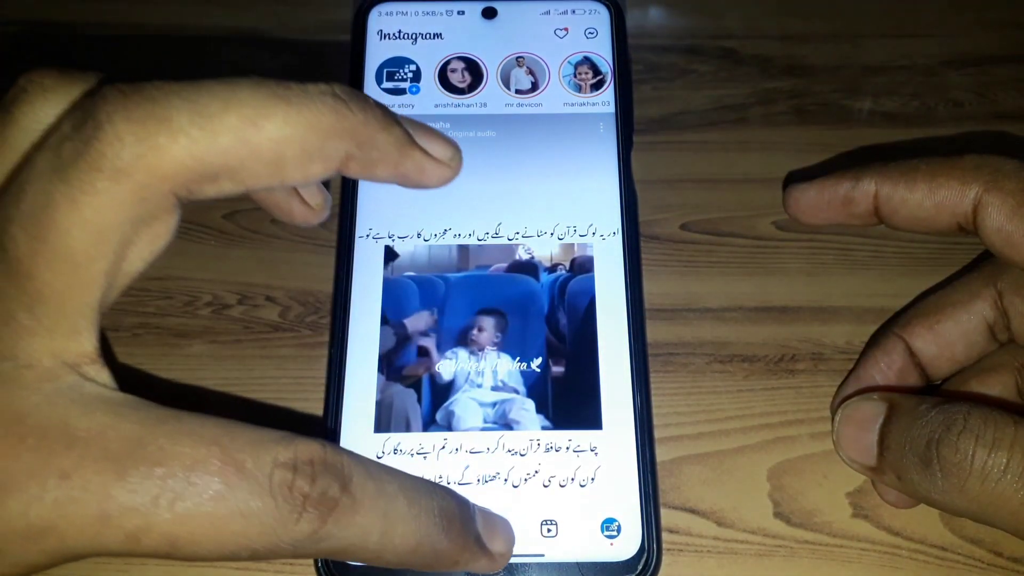
left_click(487, 528)
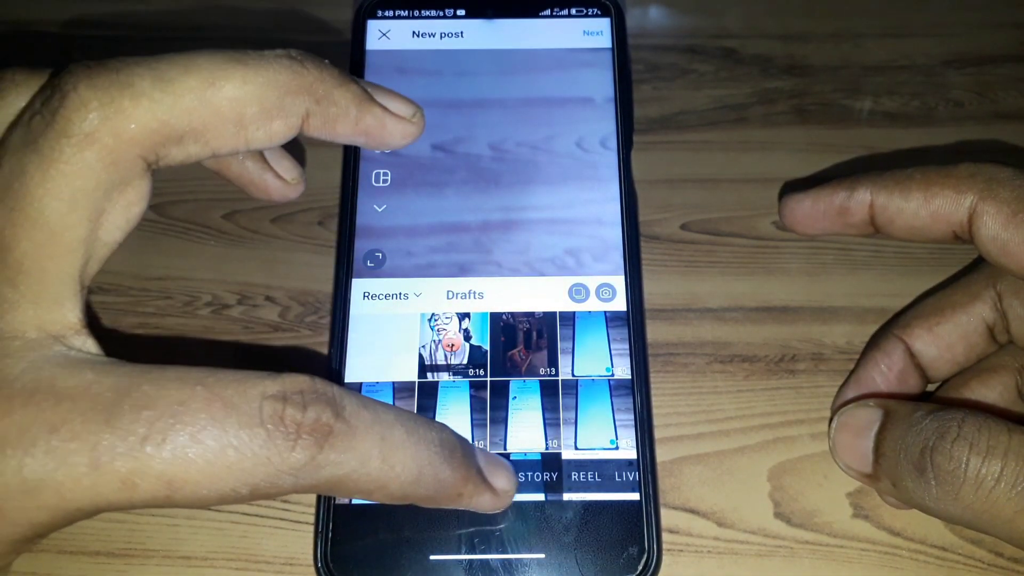
left_click(535, 477)
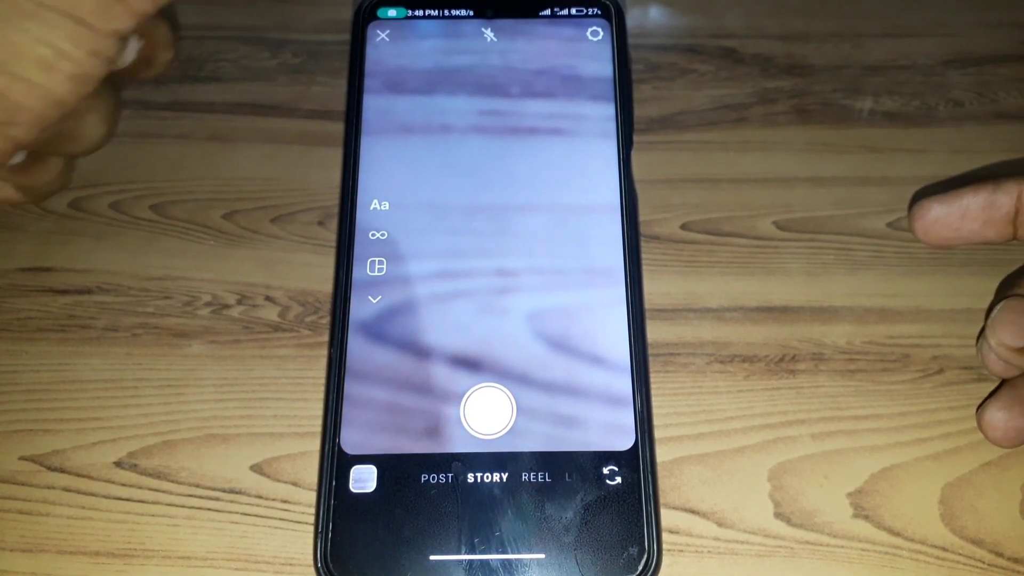
left_click(382, 36)
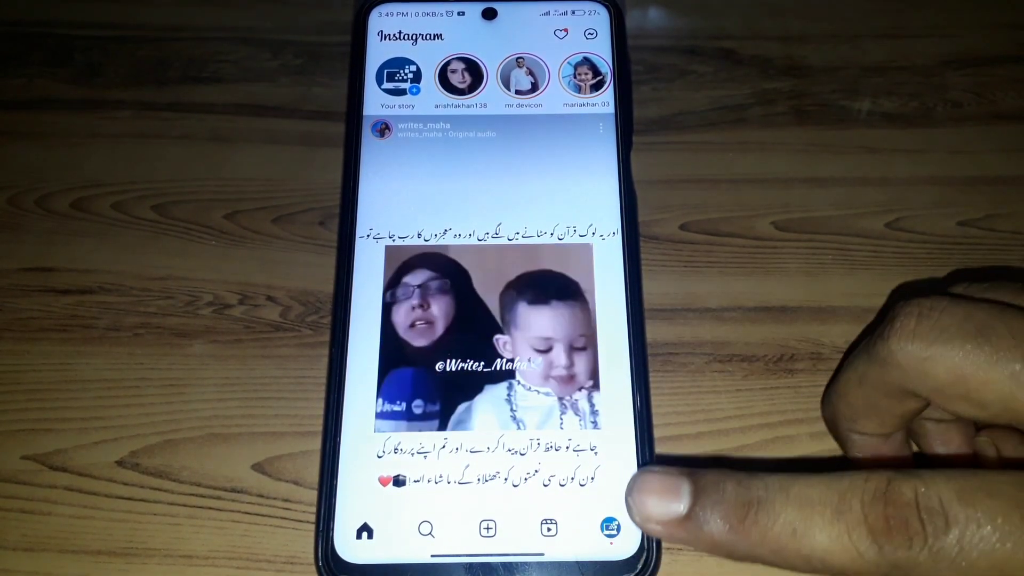
Step: From the profile tab's options menu, open Settings and privacy
left_click(610, 529)
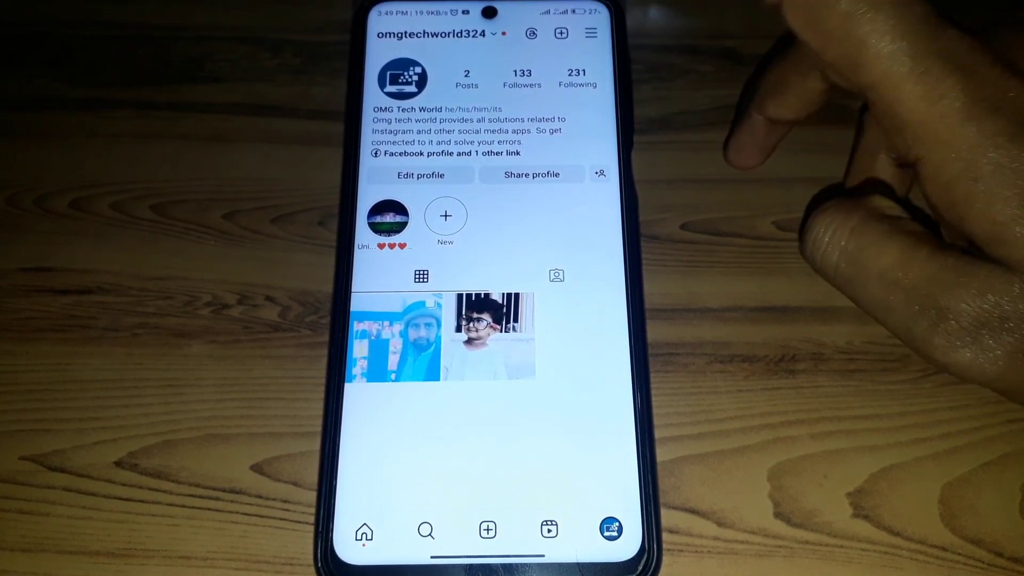
left_click(591, 34)
left_click(560, 225)
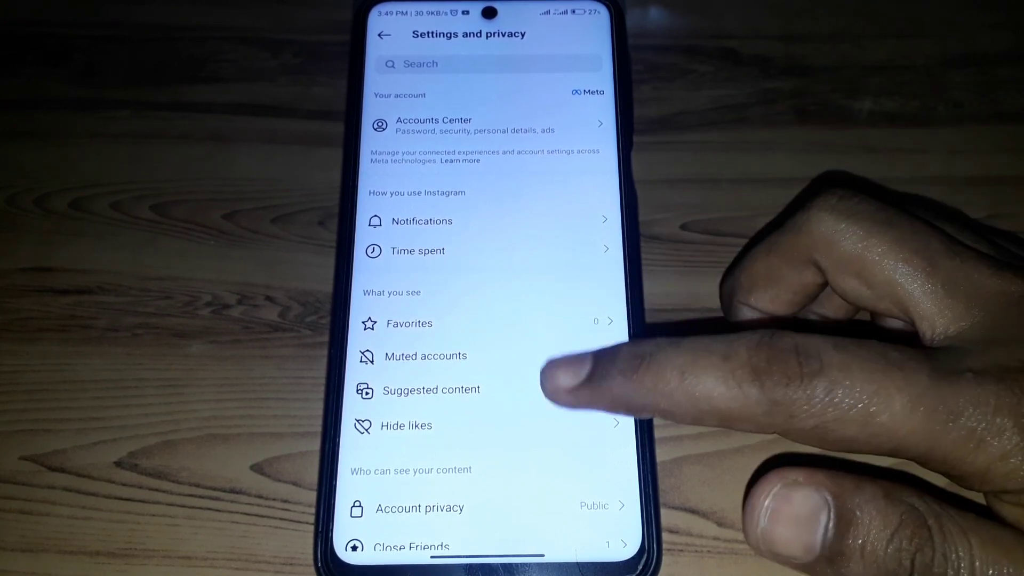
scroll(552, 336, "down", 3)
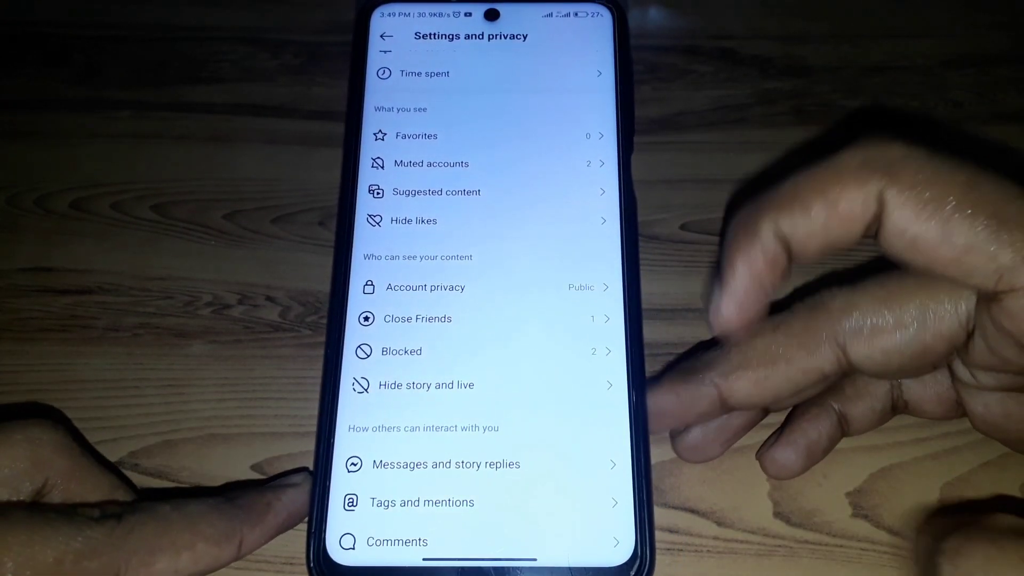
scroll(572, 297, "down", 10)
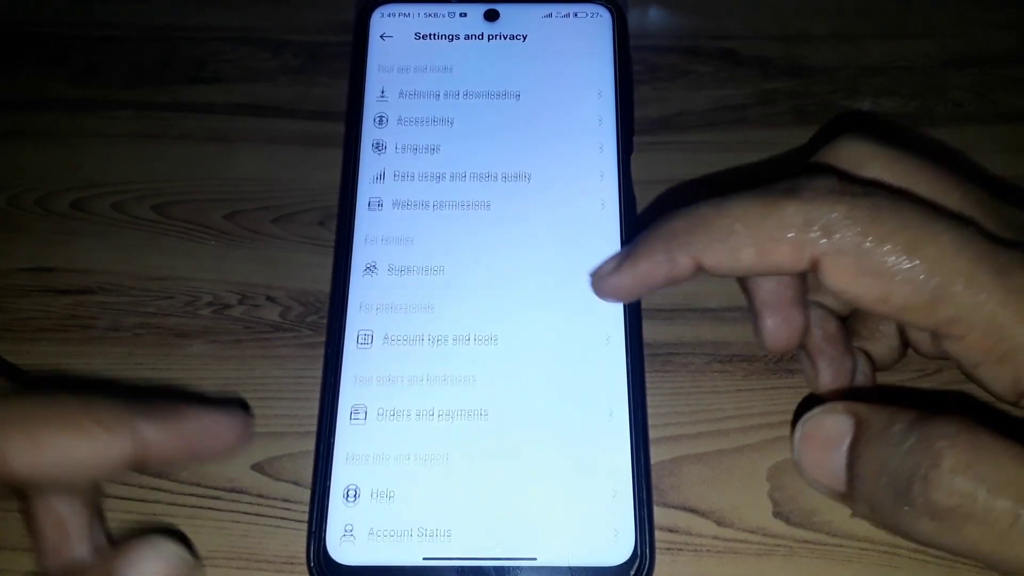
Step: Choose Help > Report a Problem, skip the shake prompt, and include diagnostics
left_click(496, 347)
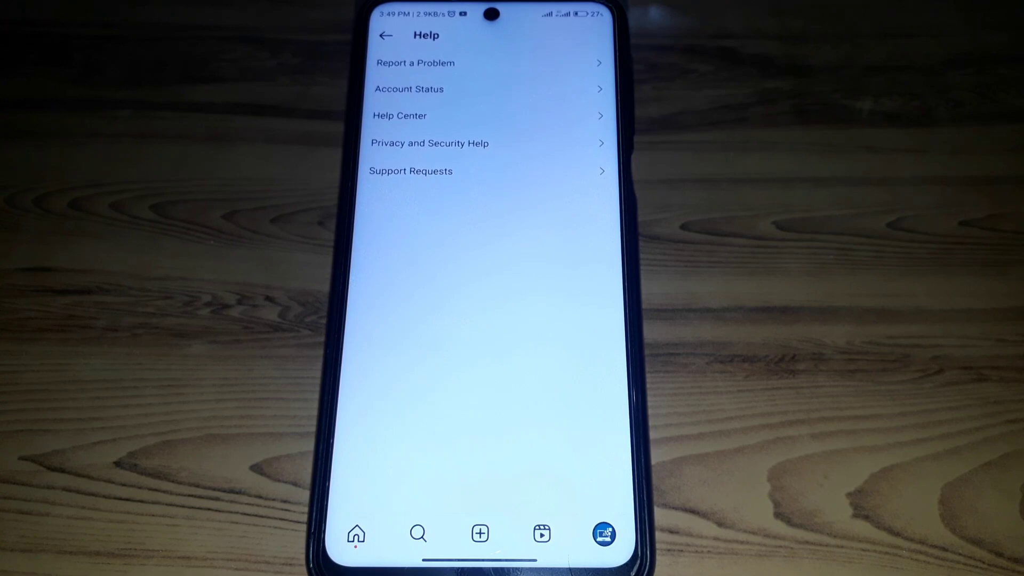
left_click(480, 63)
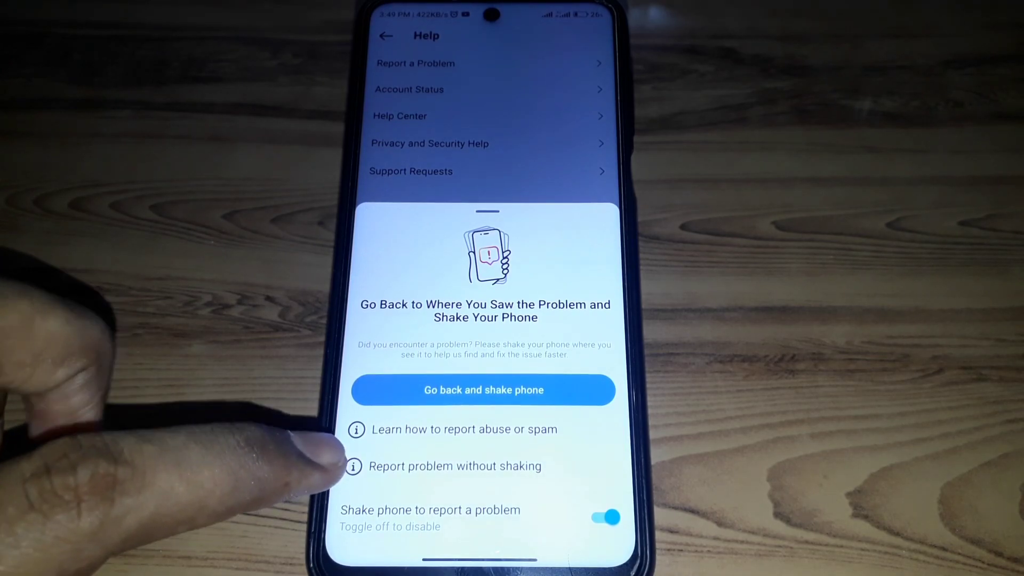
left_click_drag(365, 435, 372, 544)
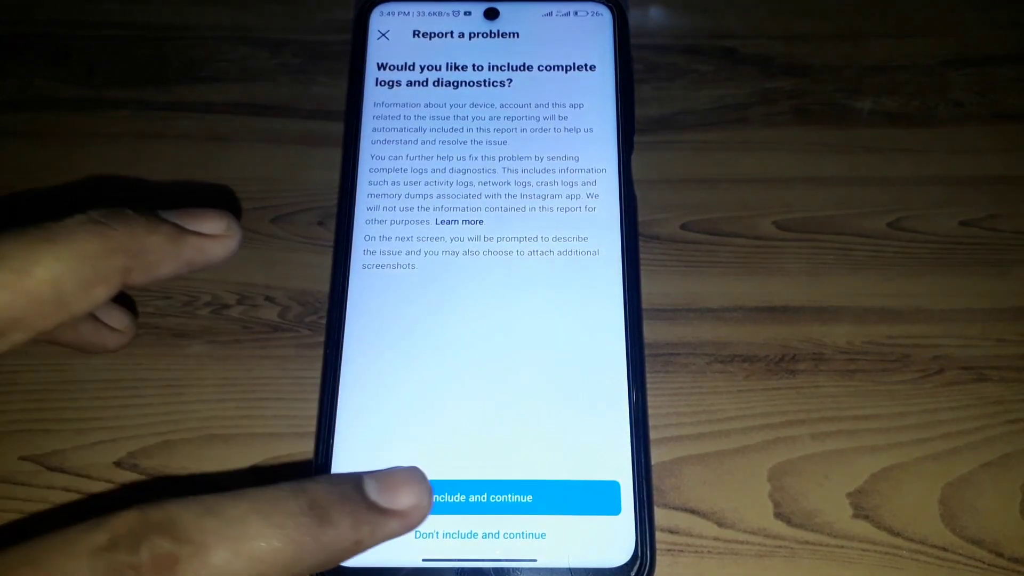
left_click(432, 496)
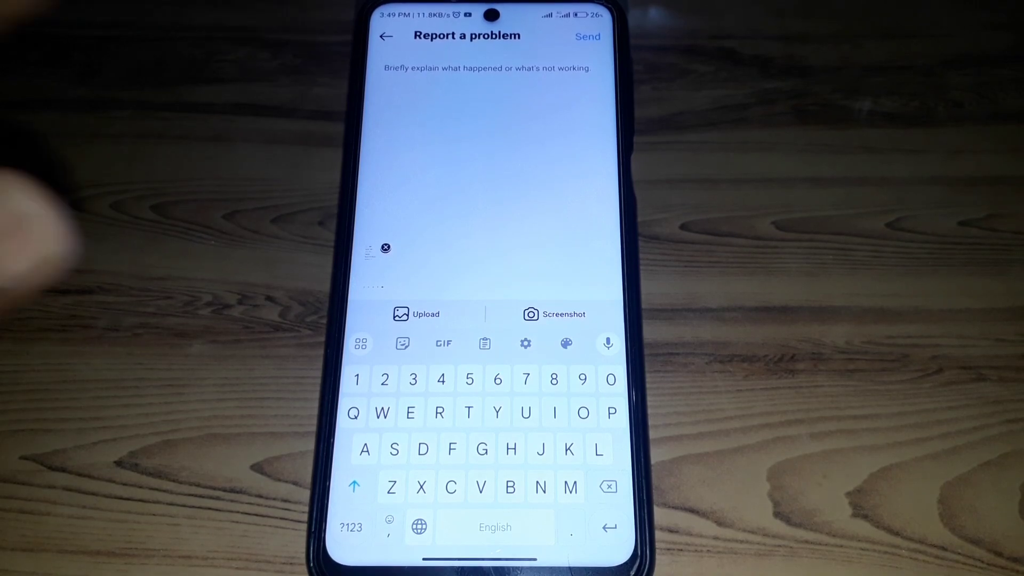
Step: Paste the complaint about the missing story search filter into the description field
left_click(436, 68)
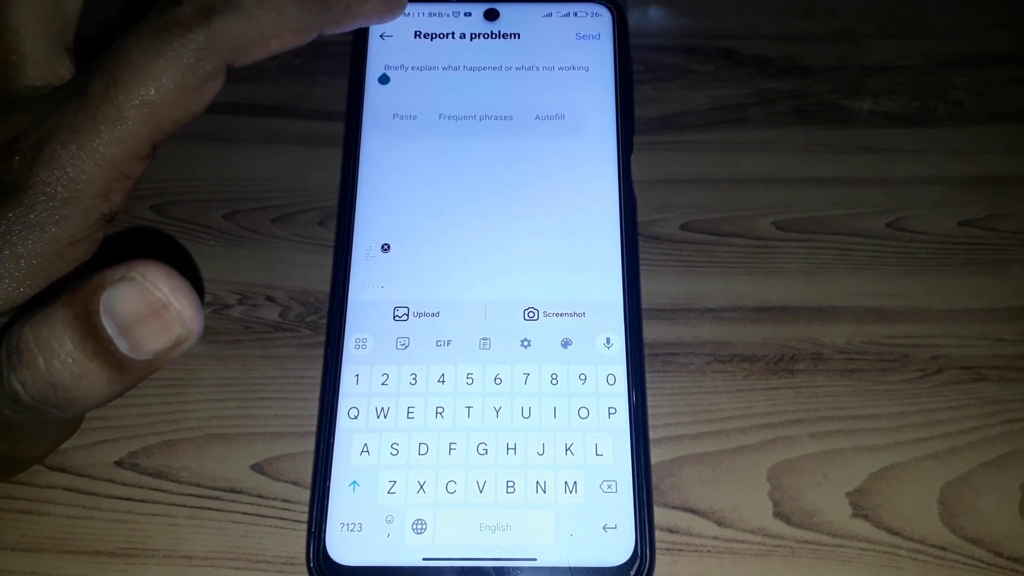
left_click(405, 115)
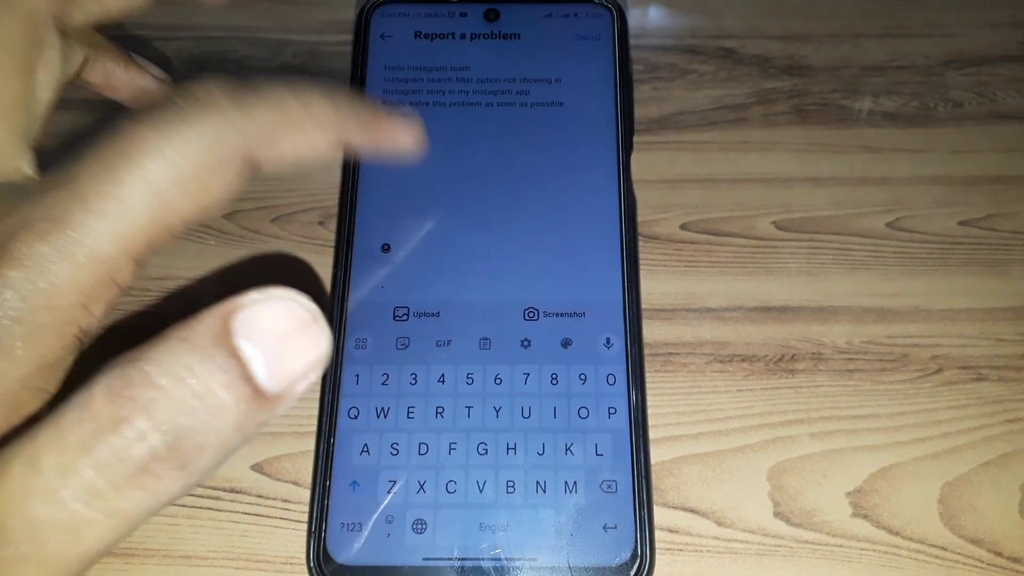
left_click(380, 128)
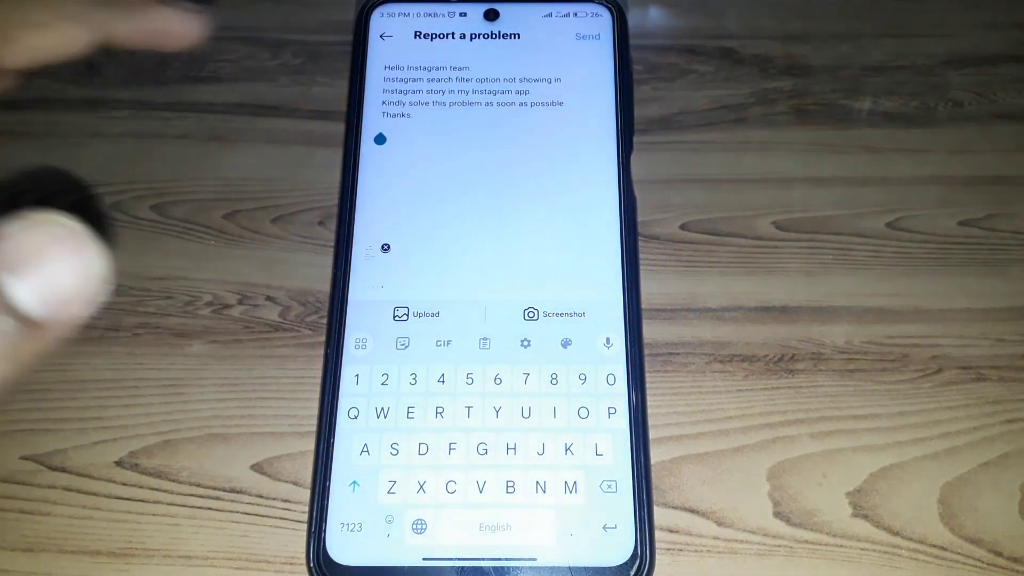